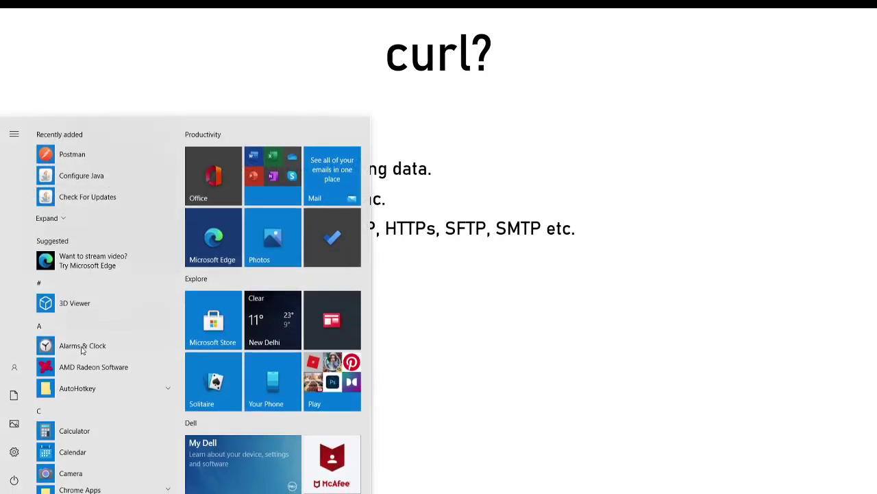
Step: Open Firefox, search Google for "curl" and go to the official curl.se website
text(f)
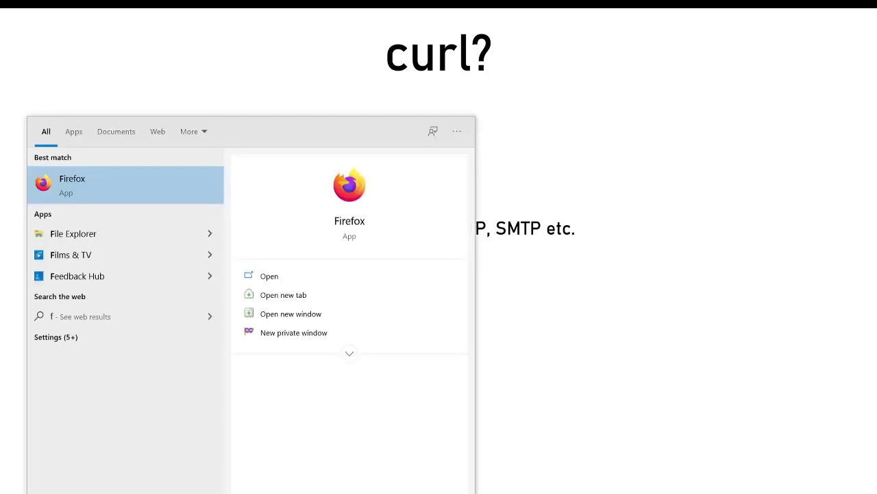
key(Return)
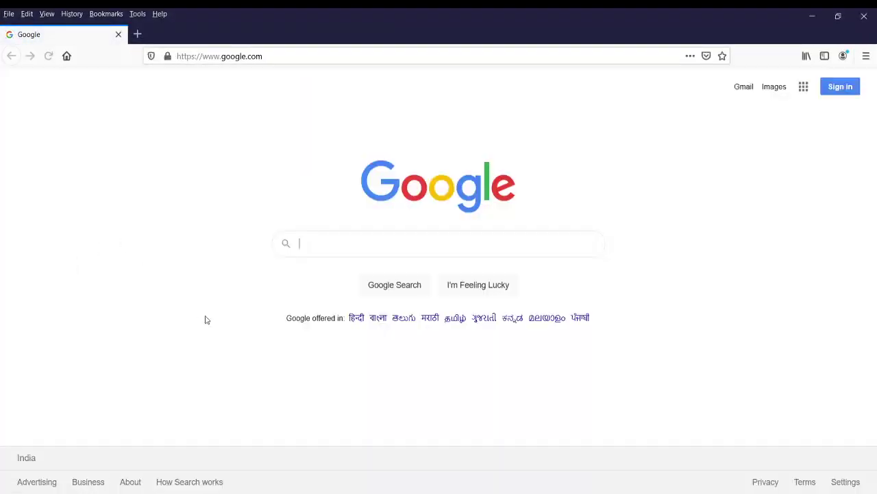
text(curl)
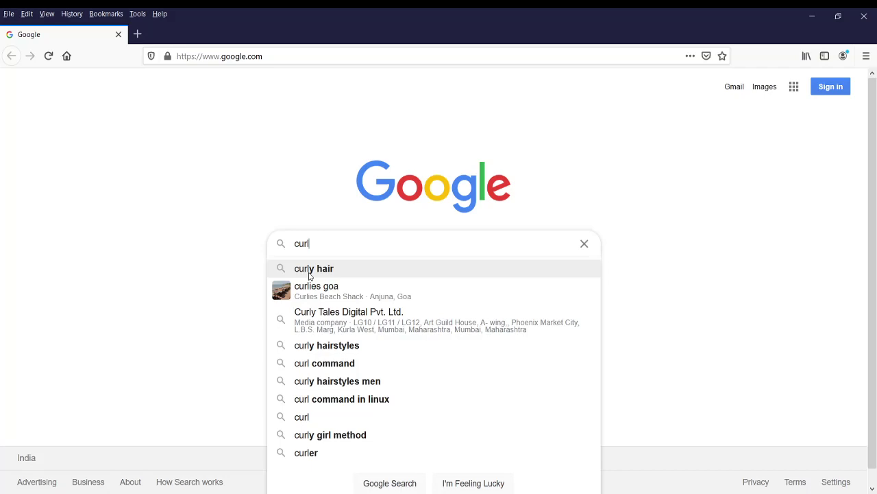
key(Return)
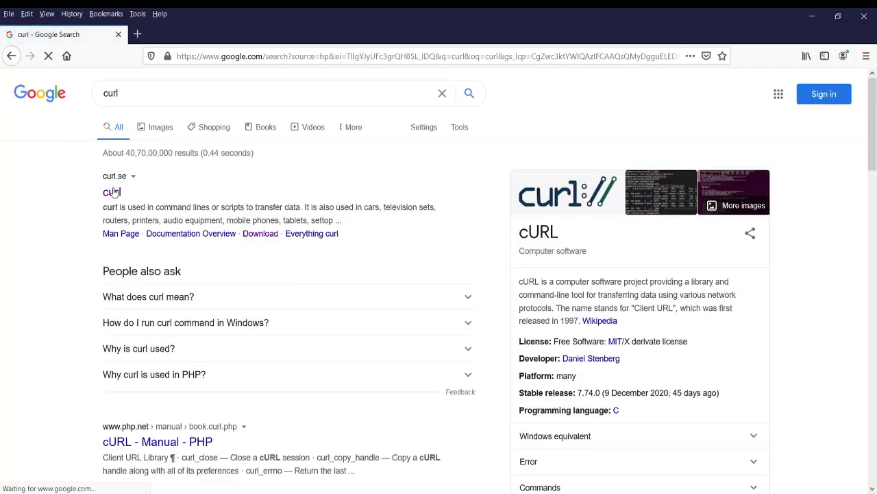
click(111, 193)
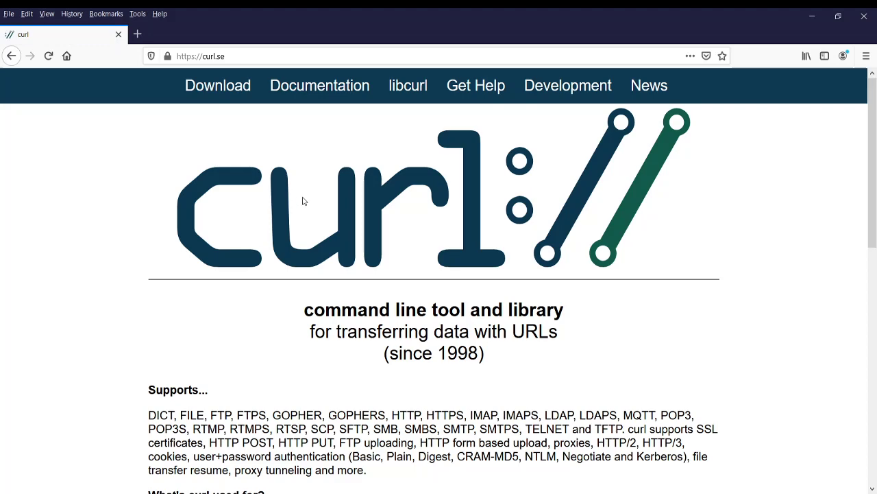
Step: From the curl releases and downloads, open the curl project's 7.75.0 binary page for Windows 64 bit
scroll(521, 312, down, 5)
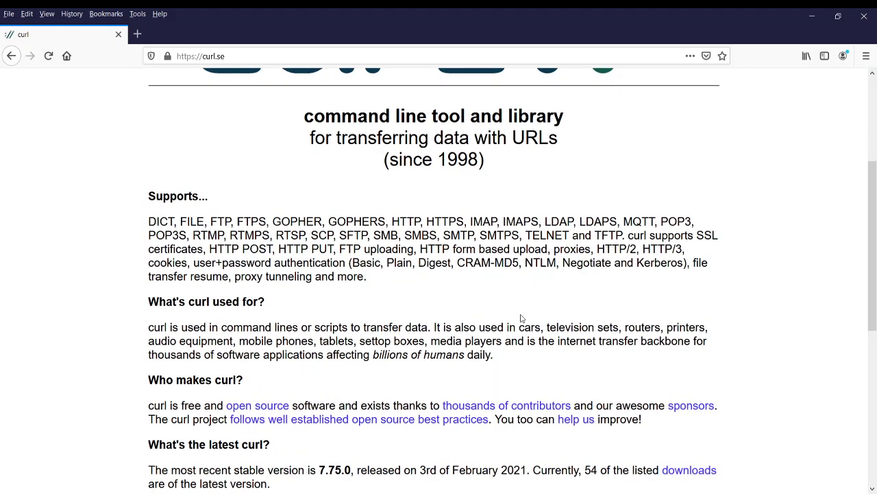
scroll(521, 315, up, 5)
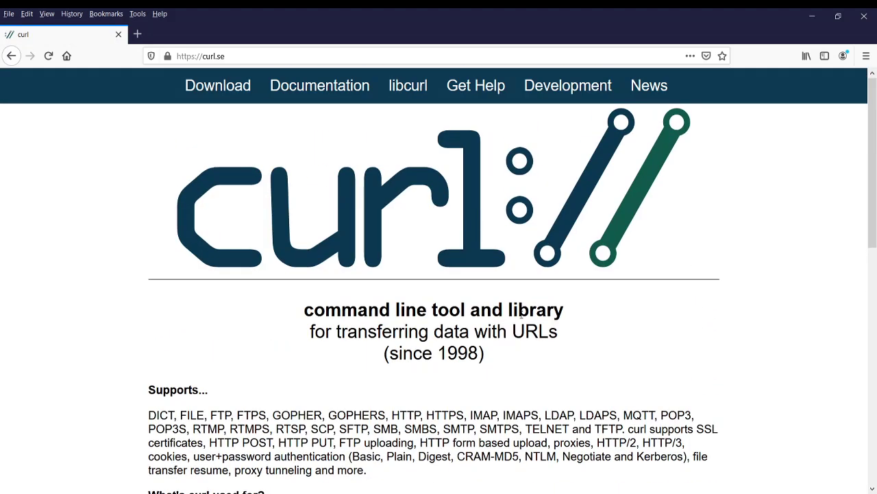
click(218, 94)
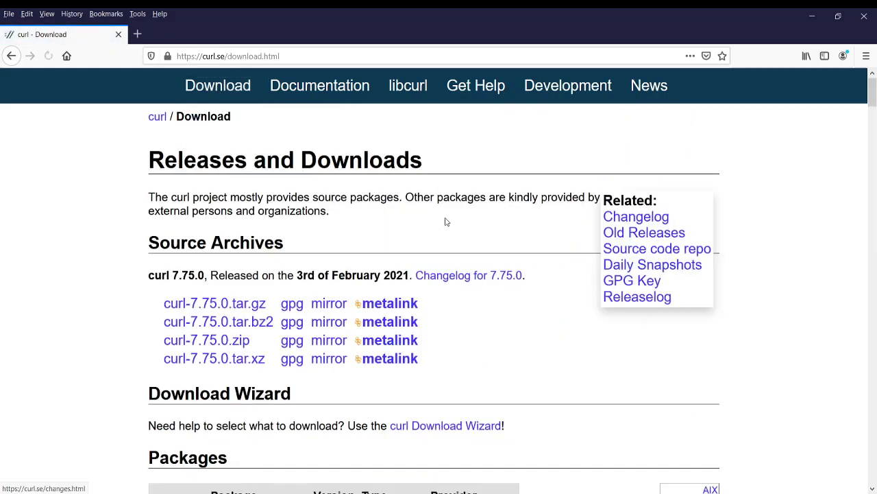
scroll(608, 401, down, 3)
scroll(611, 403, down, 8)
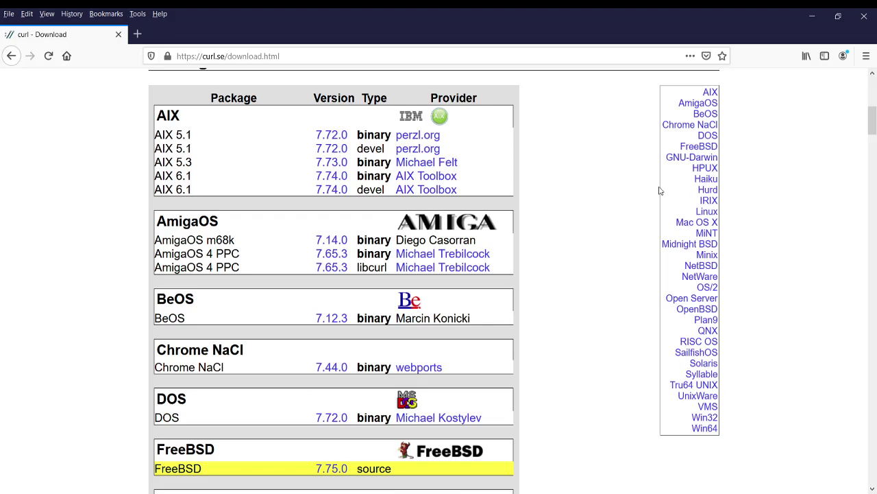
click(705, 428)
scroll(648, 222, up, 3)
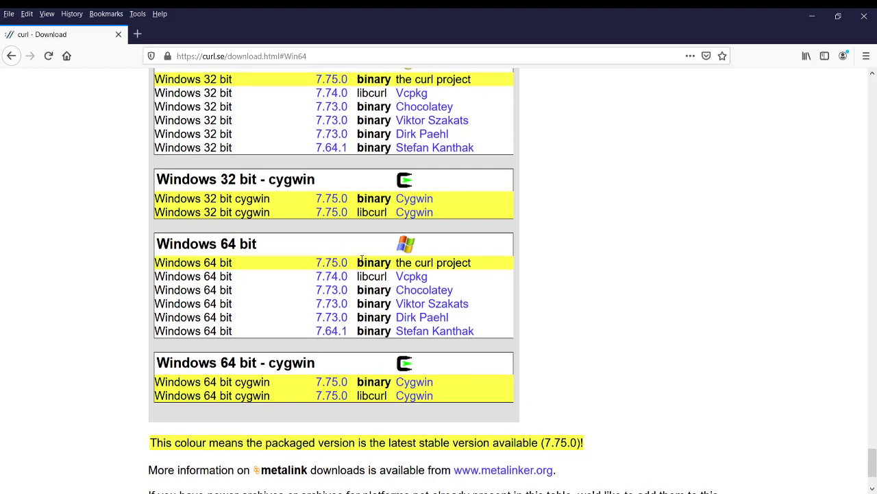
double_click(338, 268)
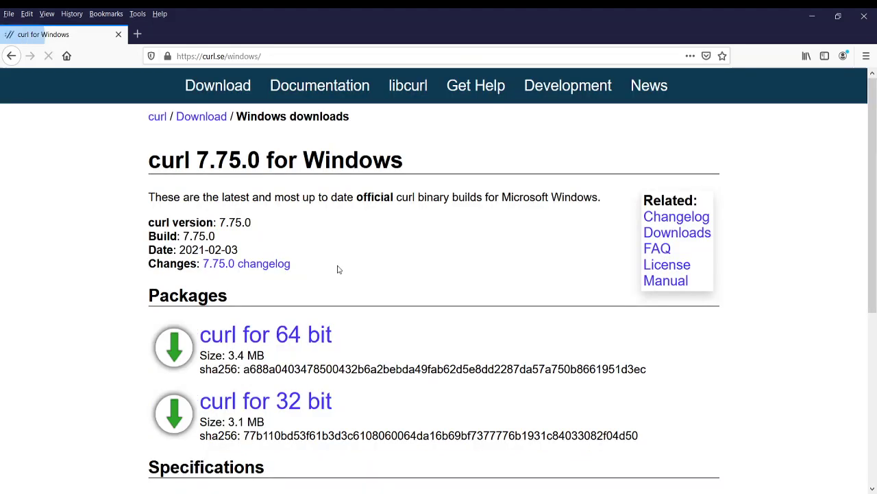
Step: Start downloading the curl for 64 bit package, curl-7.75.0-win64-mingw.zip, and cancel the download
triple_click(300, 409)
click(286, 352)
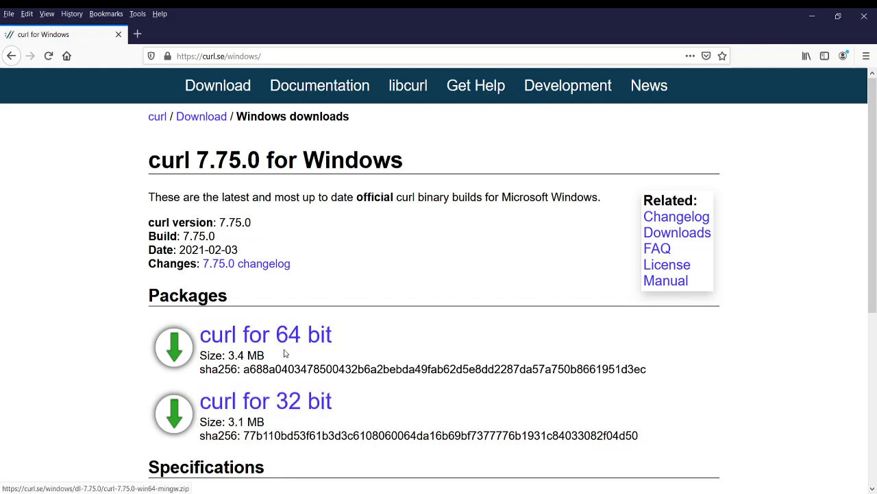
triple_click(287, 351)
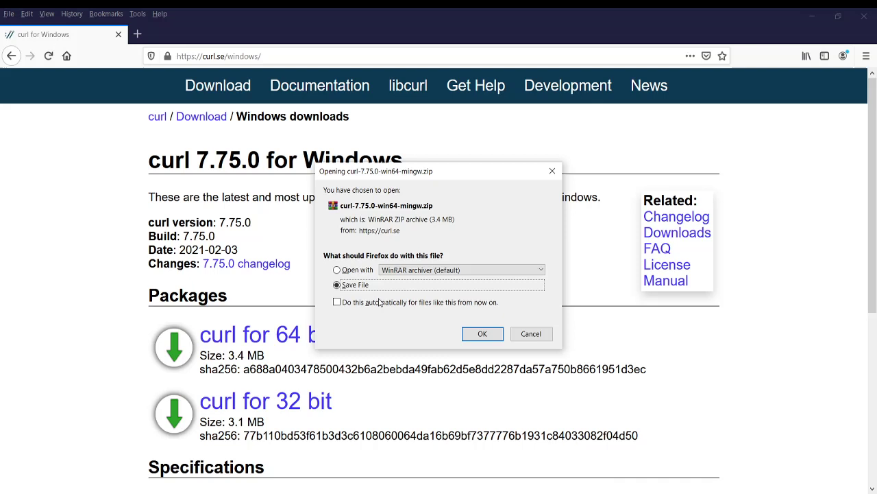
click(532, 334)
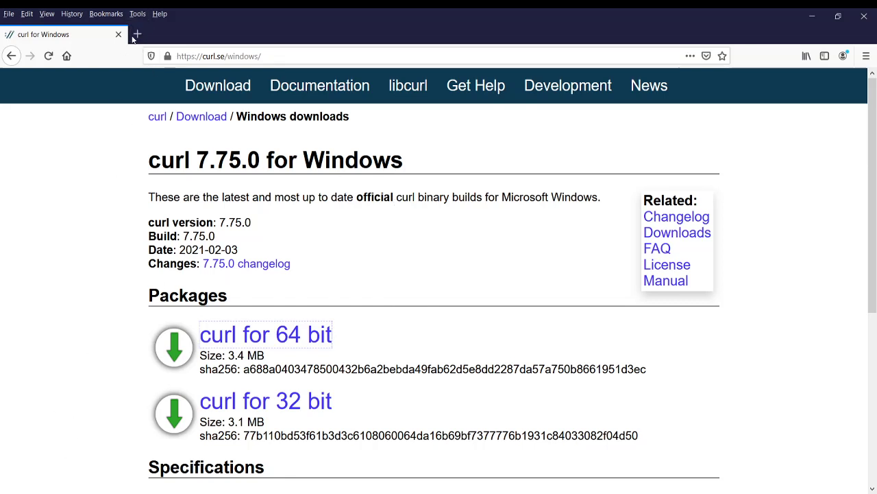
Step: In a new browser tab, search Google for "git for windows" and open the Git for Windows download page
click(137, 34)
text(google.com/)
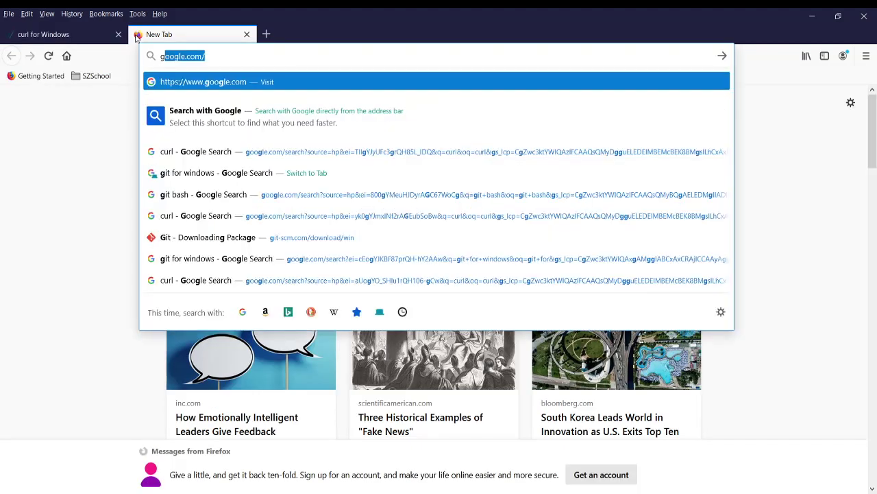
key(Return)
text(git)
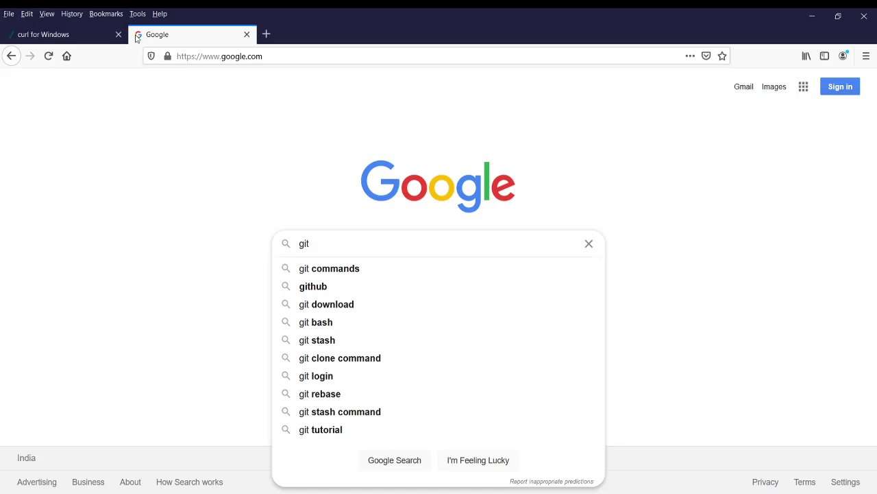
text( for)
key(Down)
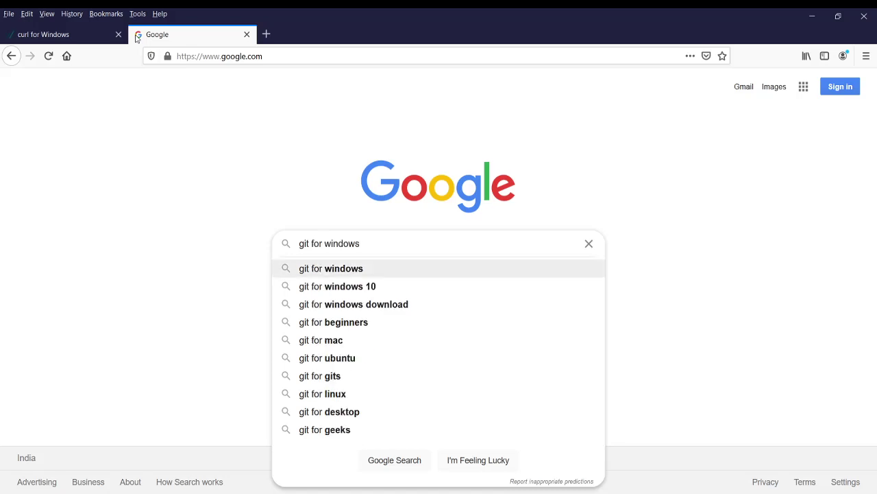
key(Return)
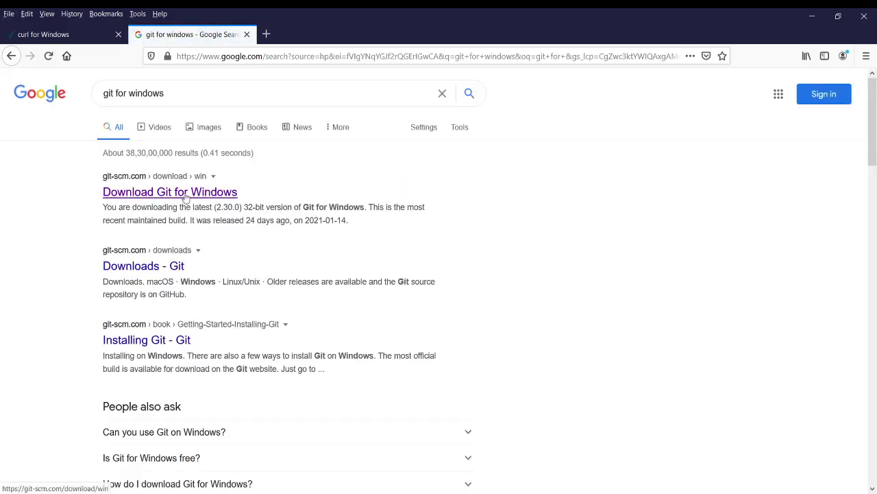
click(206, 192)
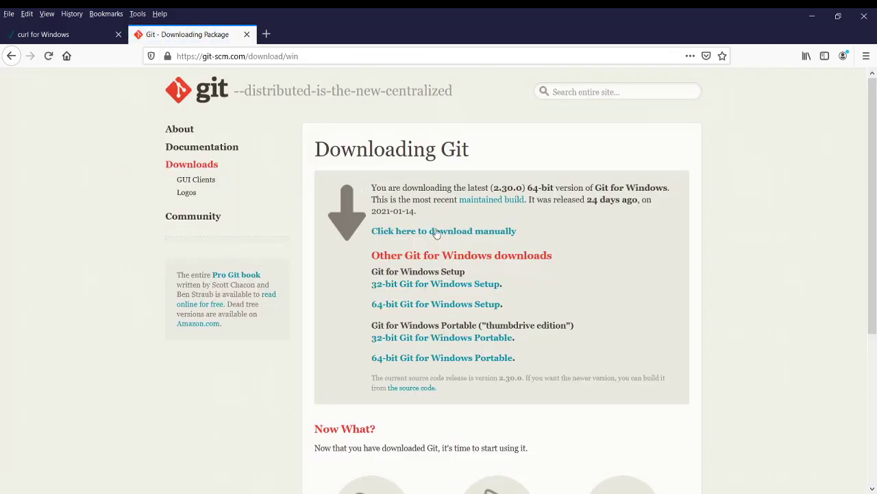
Step: Download the 64-bit Git for Windows Setup and save it as Git-2.30.0.2-64-bit in the Downloads folder
click(459, 308)
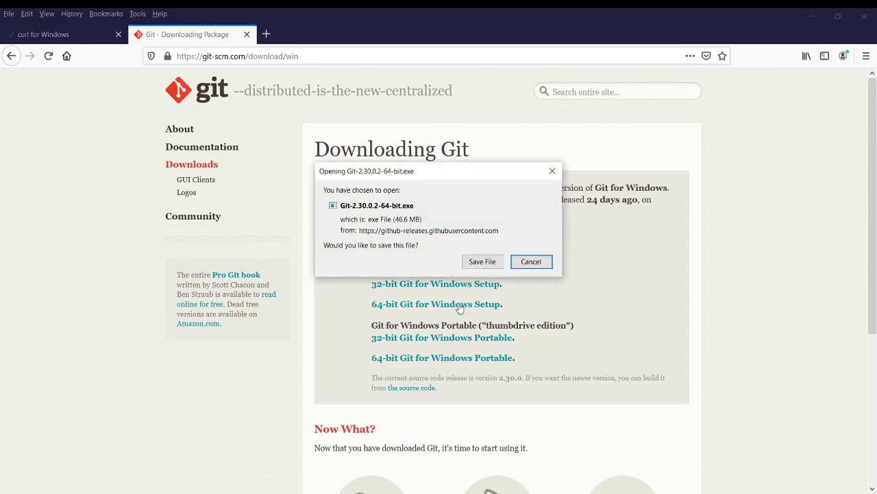
click(491, 265)
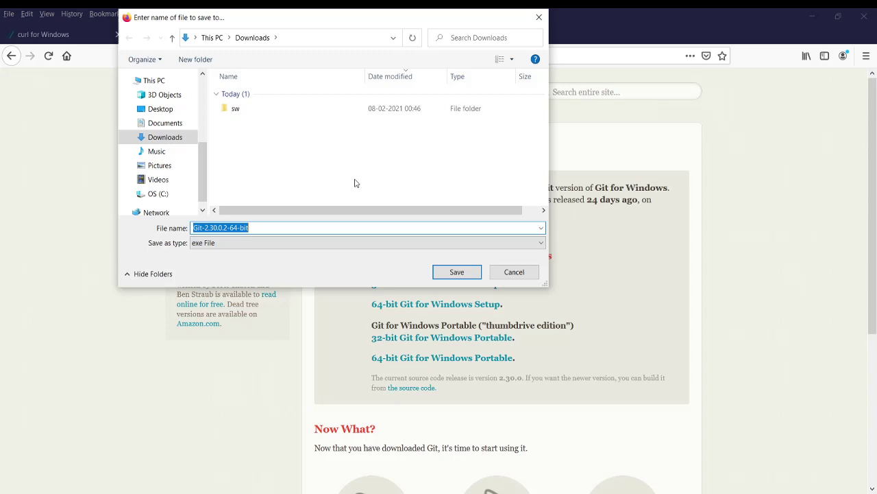
click(446, 272)
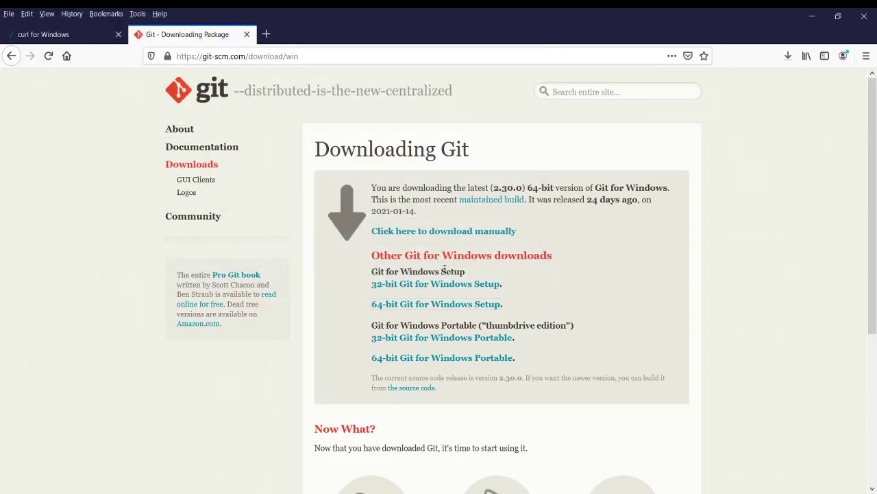
Step: Run the downloaded Git-2.30.0.2-64-bit installer from its folder and continue past the licence information
click(787, 56)
click(780, 84)
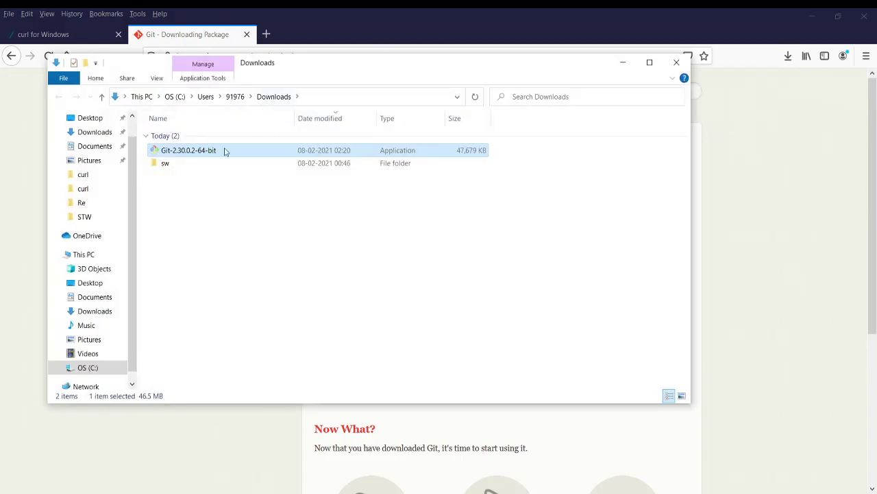
double_click(225, 150)
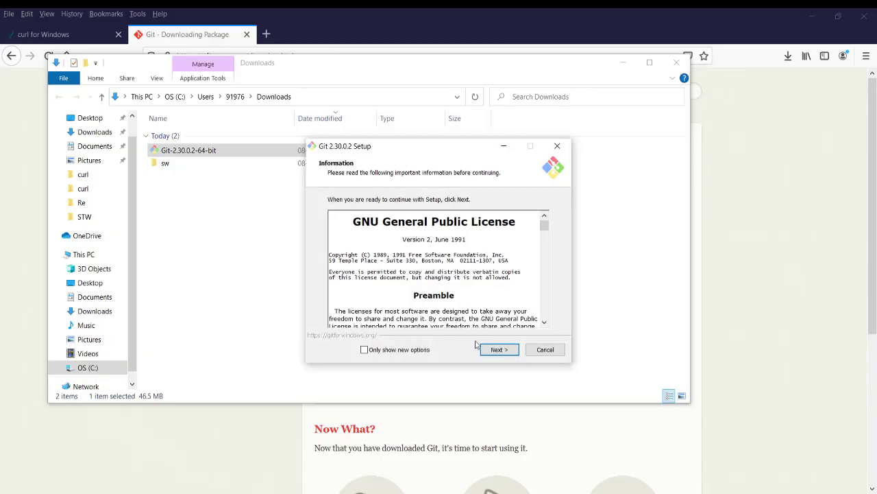
click(496, 350)
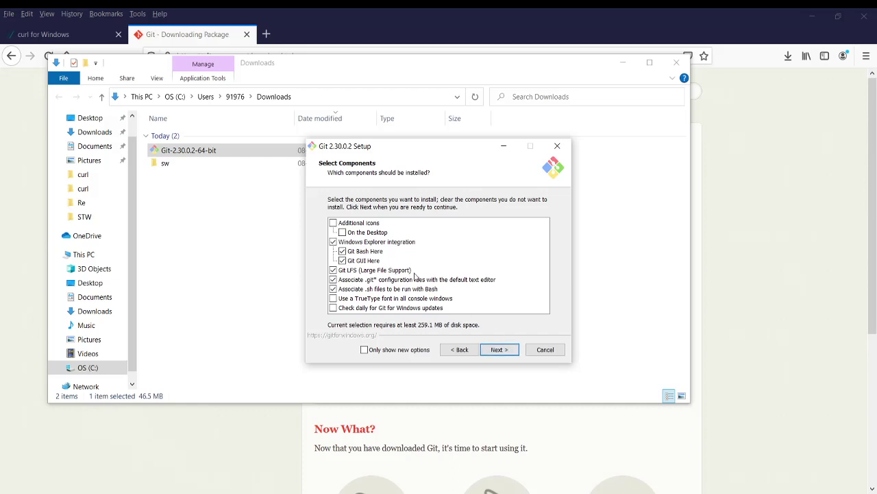
Step: Exit the Git setup without installing and close the Downloads folder window
click(554, 358)
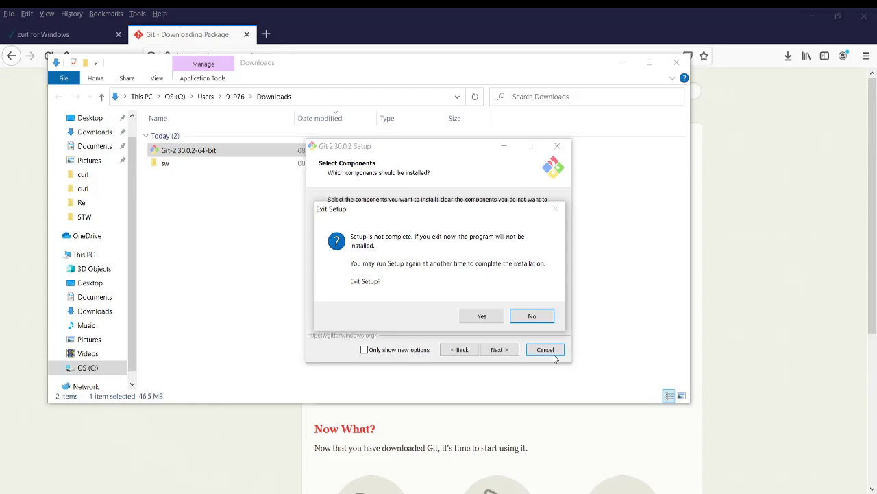
click(482, 316)
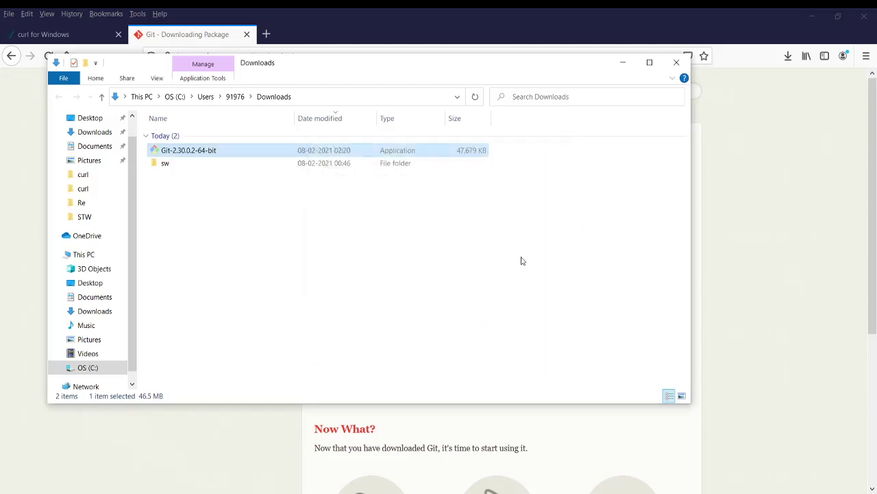
click(673, 66)
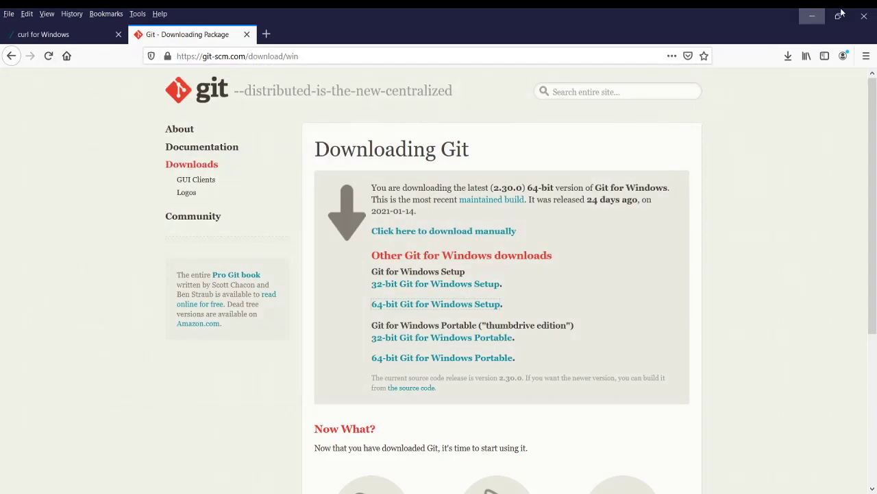